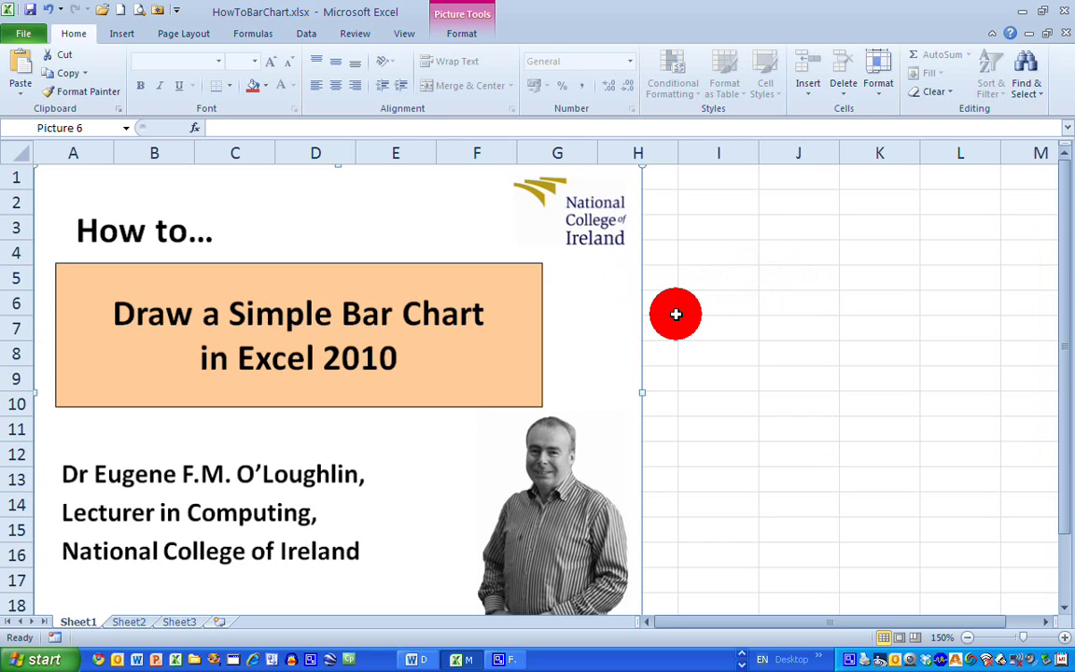
# Delete the title picture to reveal the Quarterly Sales Figures by Region table
pyautogui.press('Delete')
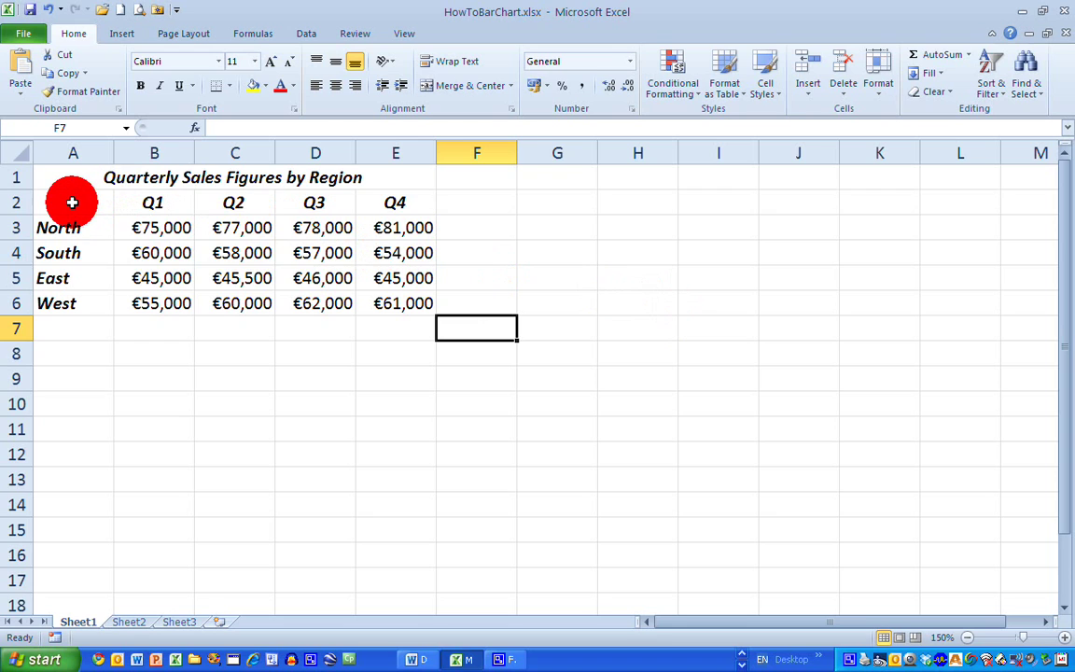
# Select A2:E6, covering the Q1–Q4 headers and the North, South, East and West rows
pyautogui.moveTo(72, 202); pyautogui.dragTo(410, 305)
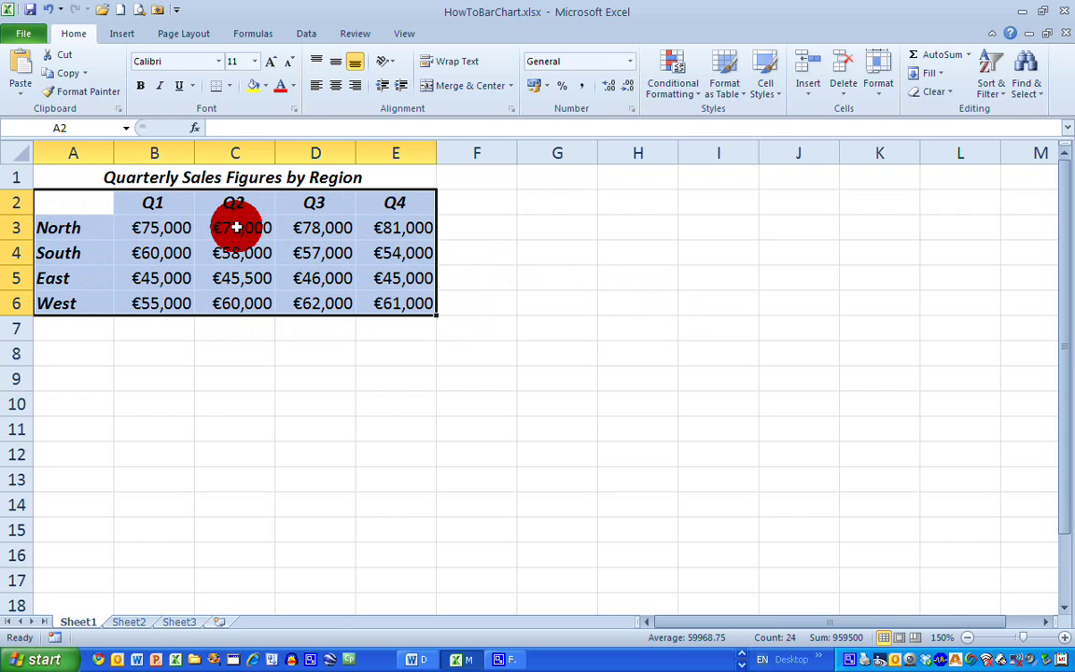
# Bring up the Insert tab's Column chart gallery and pick the 2-D Clustered Column type
pyautogui.click(124, 36)
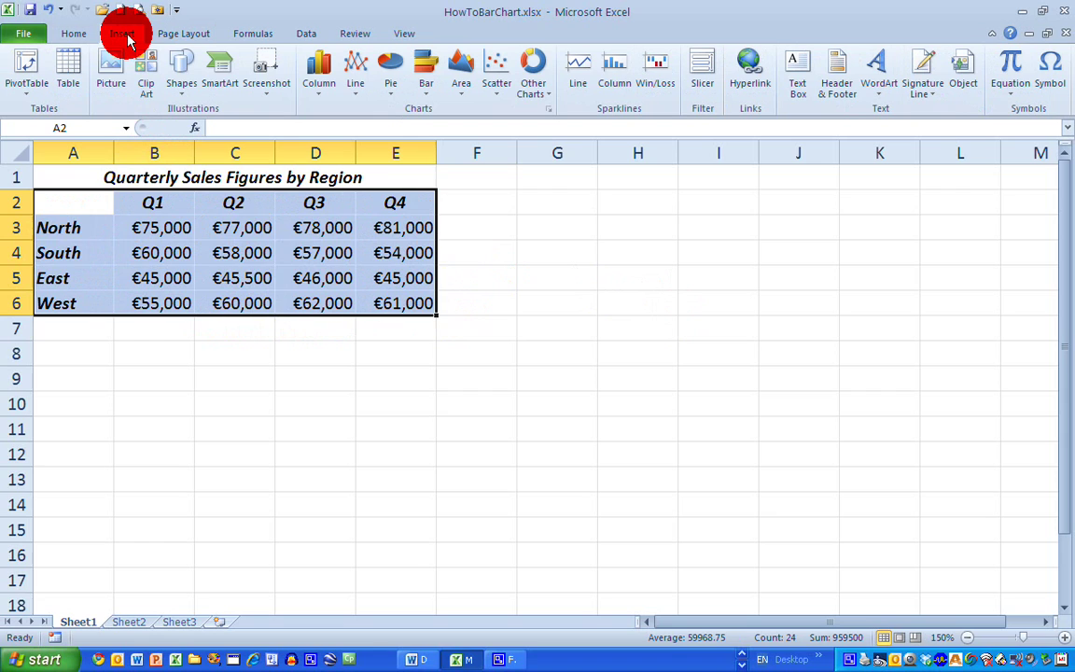
pyautogui.click(320, 71)
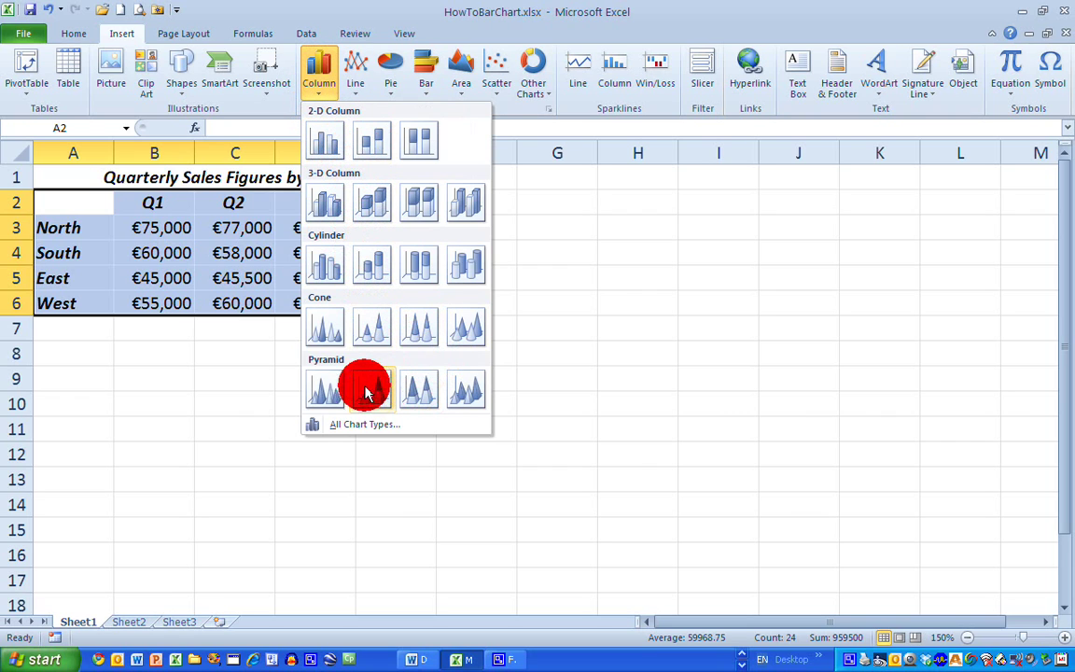
pyautogui.click(327, 144)
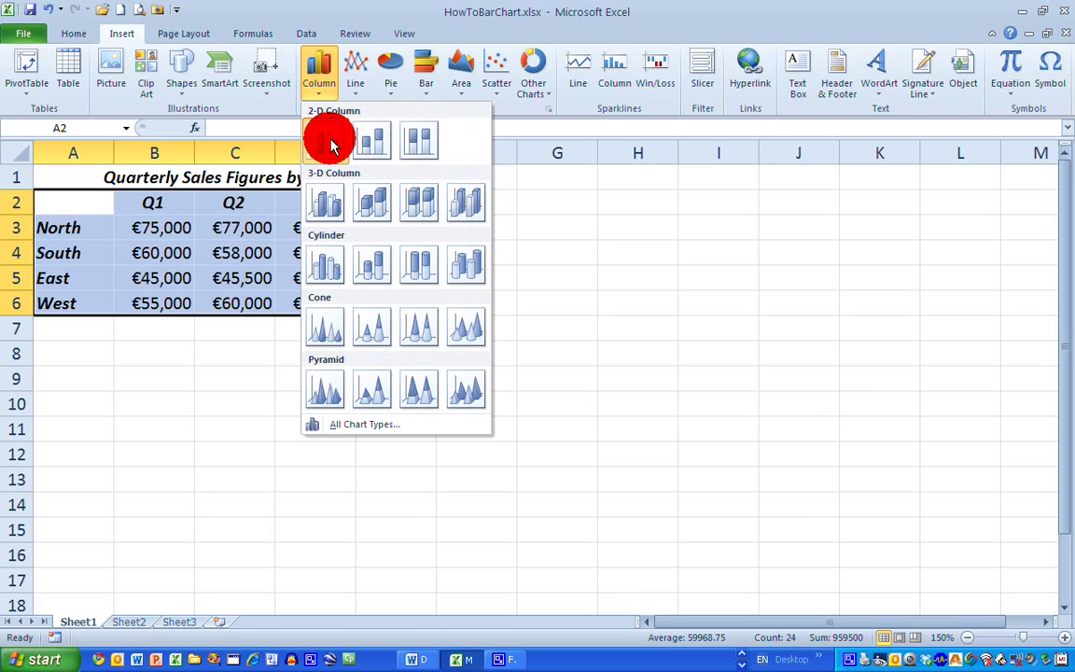
# Drag the new clustered column chart to sit to the right of the sales table
pyautogui.click(451, 216)
pyautogui.moveTo(450, 216); pyautogui.dragTo(675, 214)
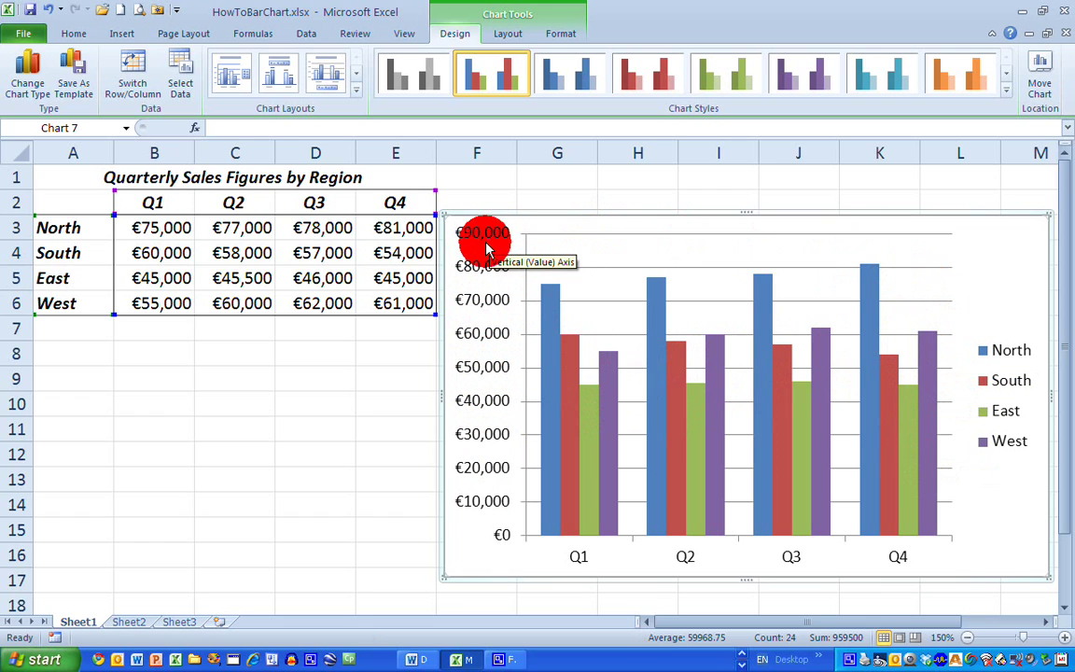
# Fix the vertical axis maximum at 100000 and the major unit at 20000 in Format Axis
pyautogui.click(484, 371)
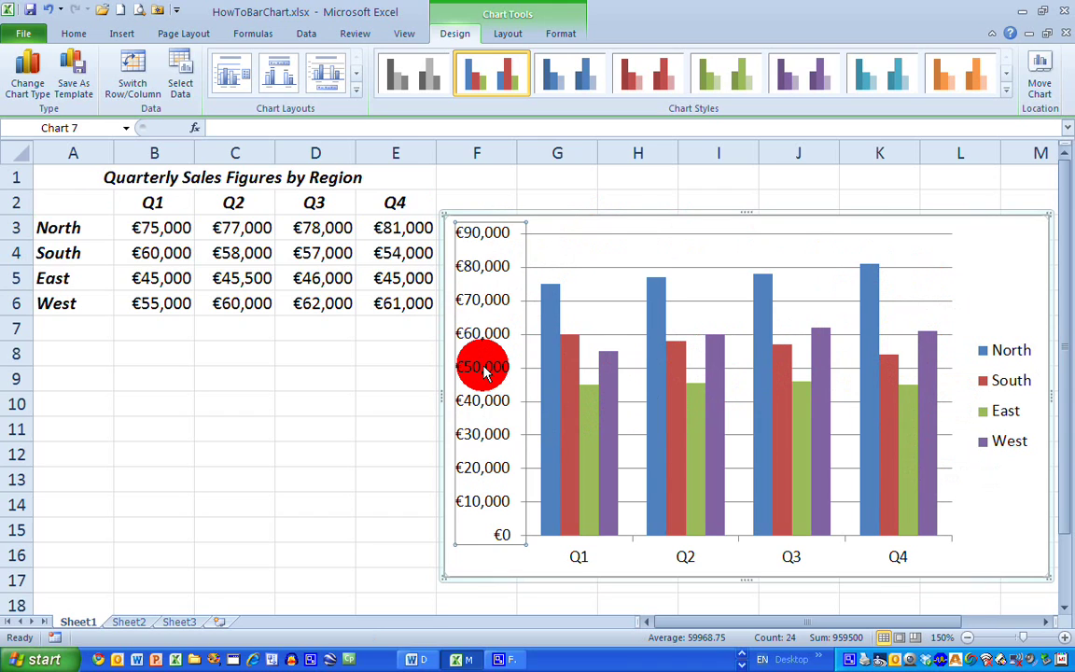
pyautogui.rightClick(488, 369)
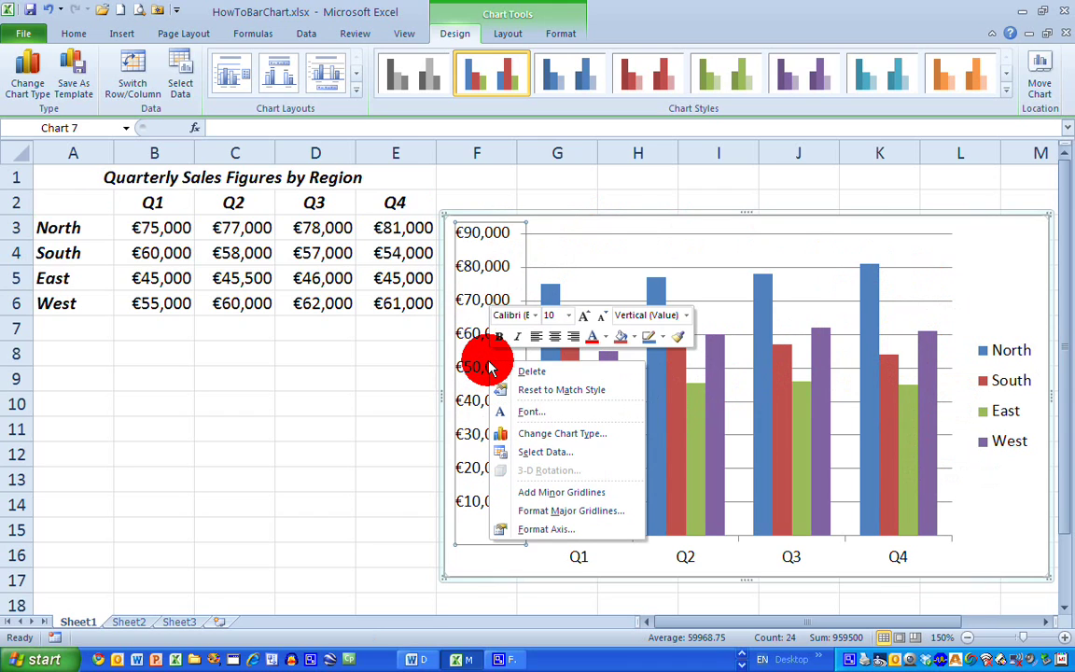
pyautogui.click(605, 534)
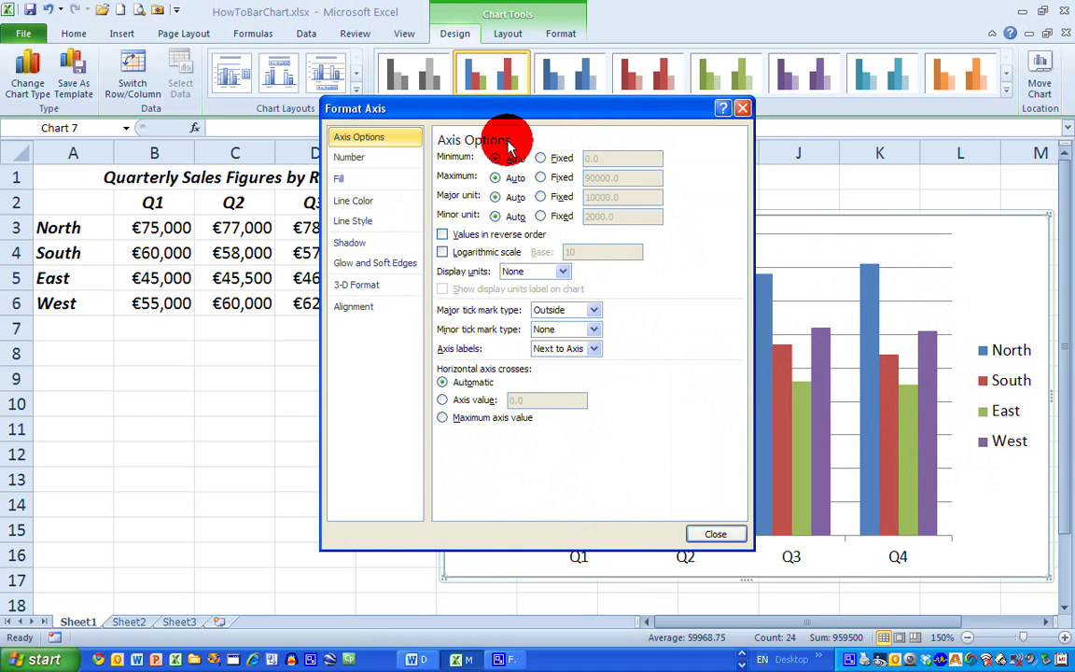
pyautogui.click(540, 178)
pyautogui.click(651, 183)
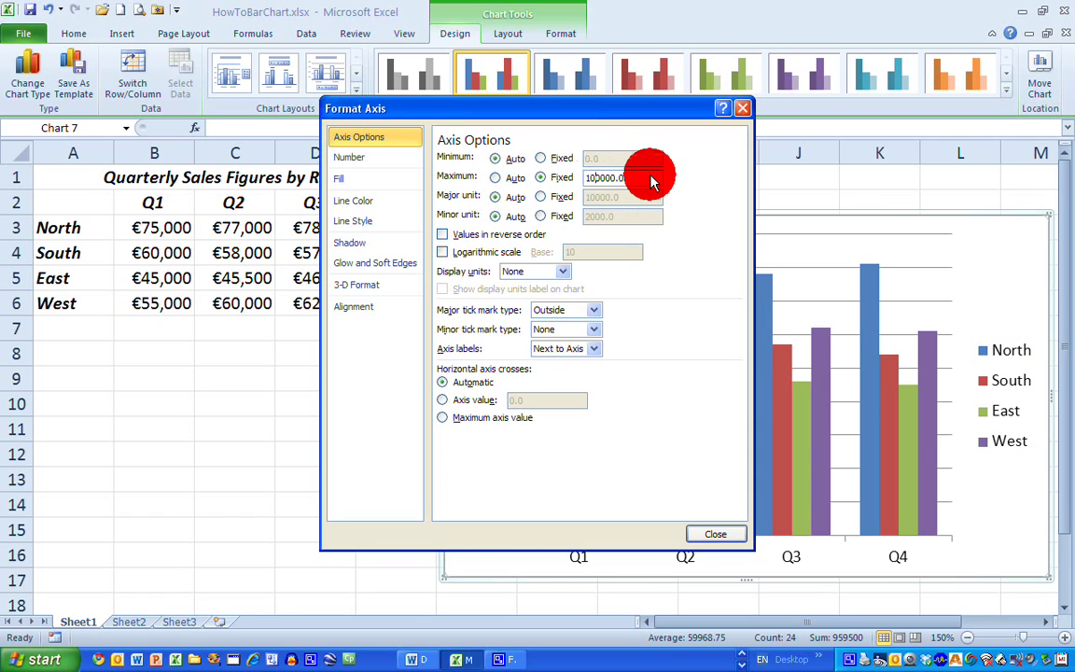
pyautogui.click(542, 197)
pyautogui.click(597, 200)
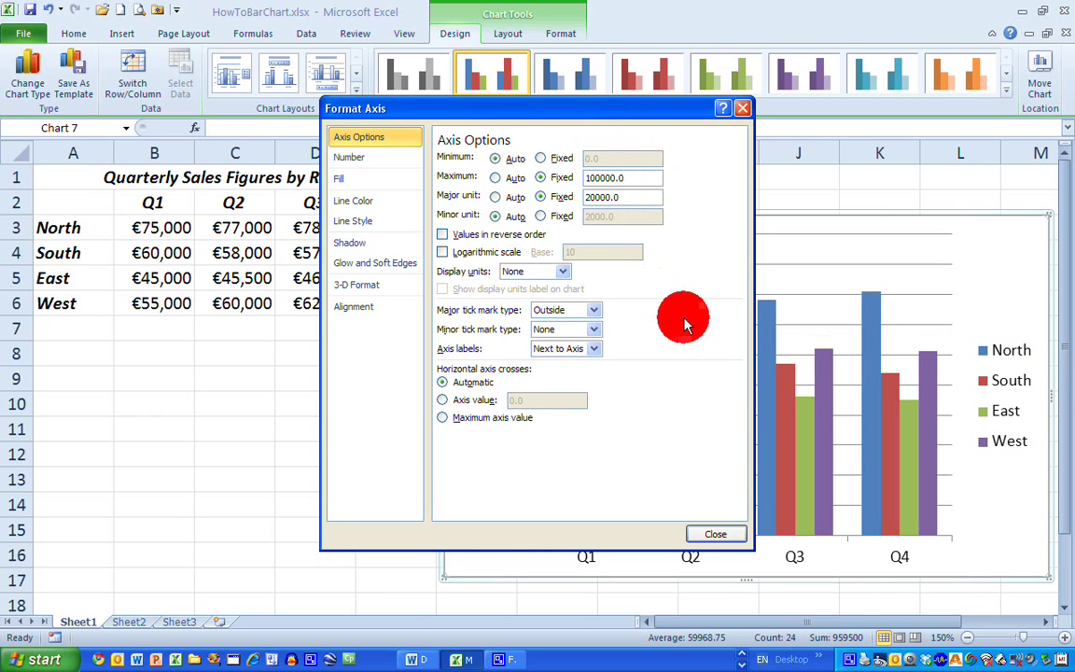
pyautogui.click(719, 533)
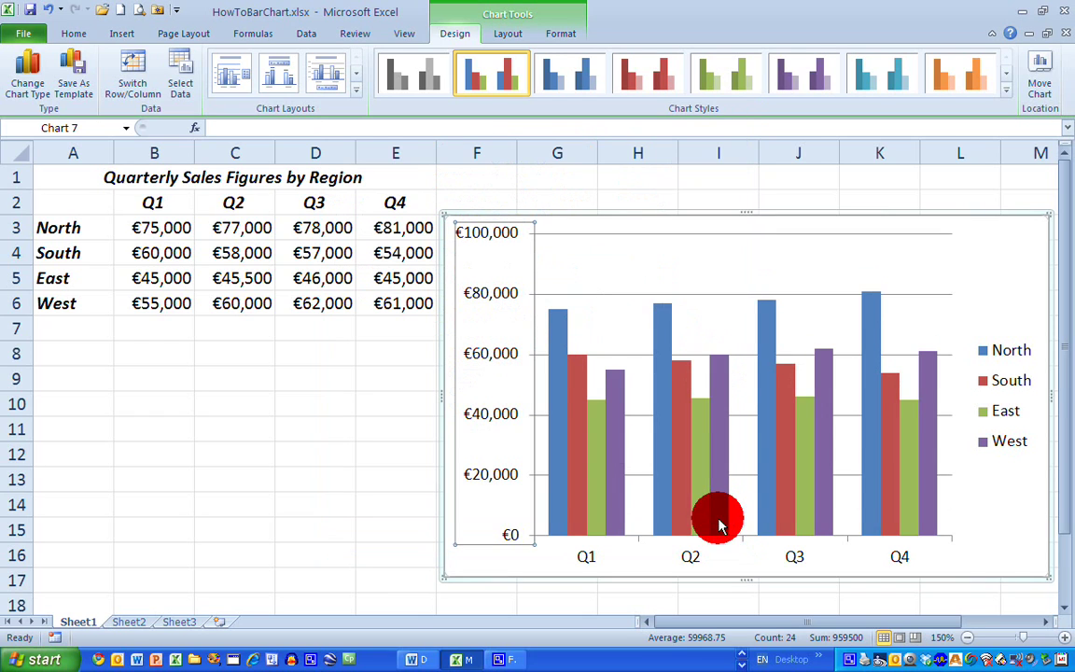
# Change the chart type to Clustered Cylinder through Change Chart Type
pyautogui.click(631, 575)
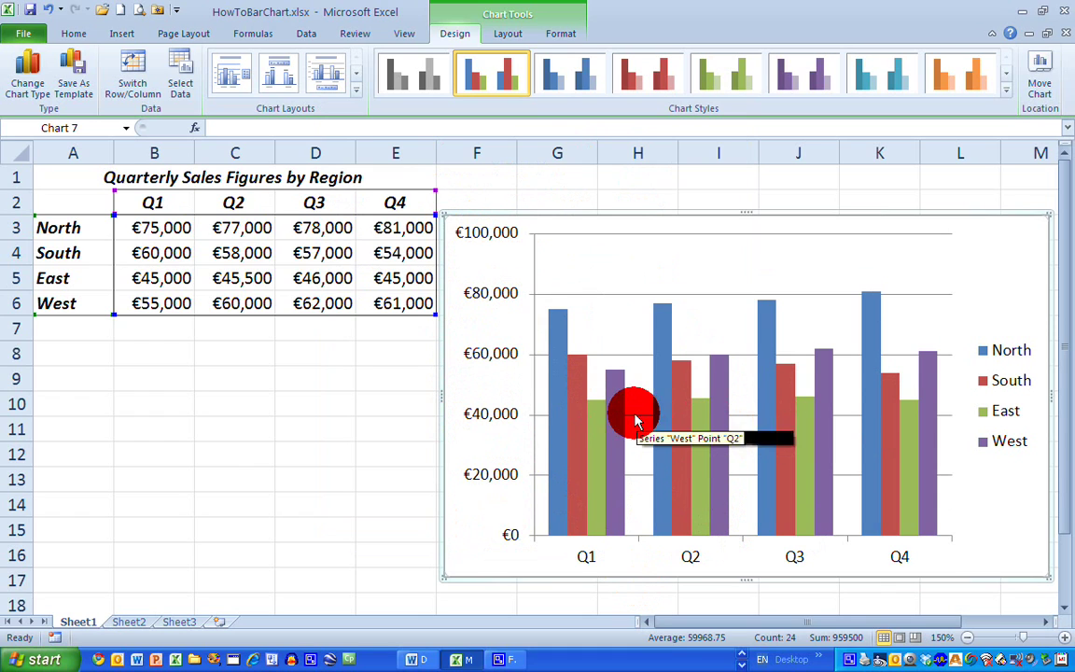
pyautogui.rightClick(805, 262)
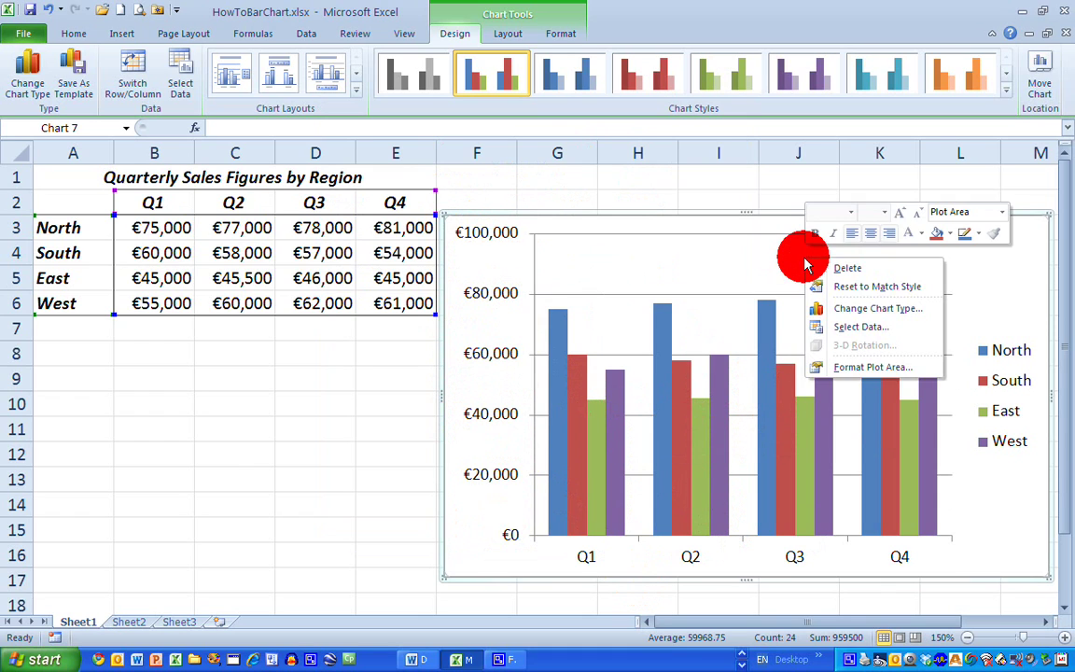
pyautogui.click(931, 315)
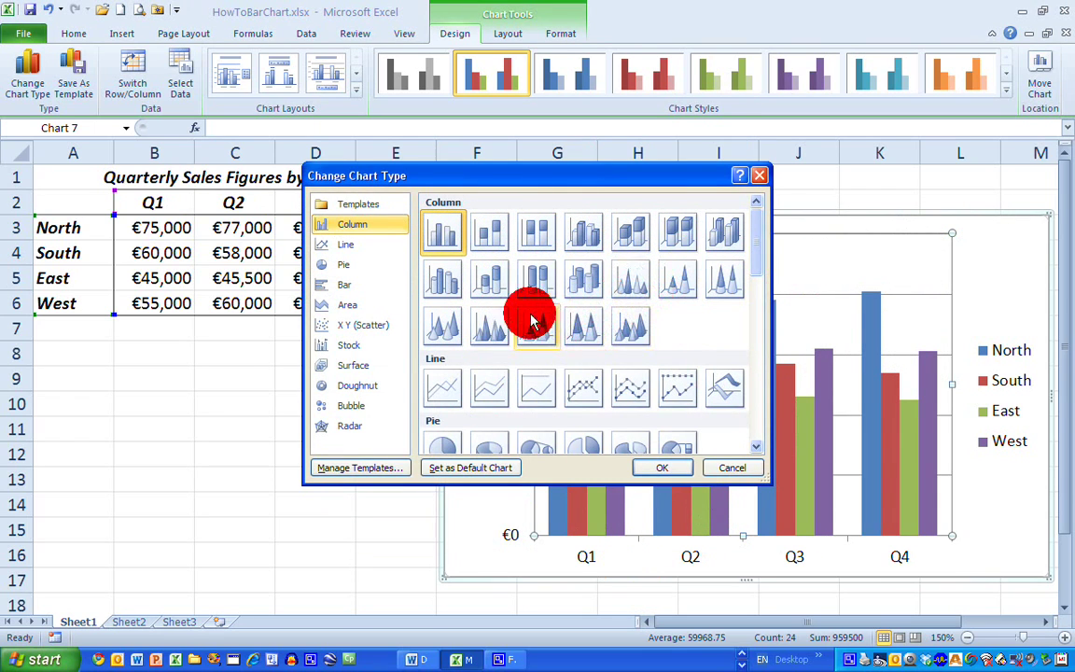
pyautogui.click(446, 284)
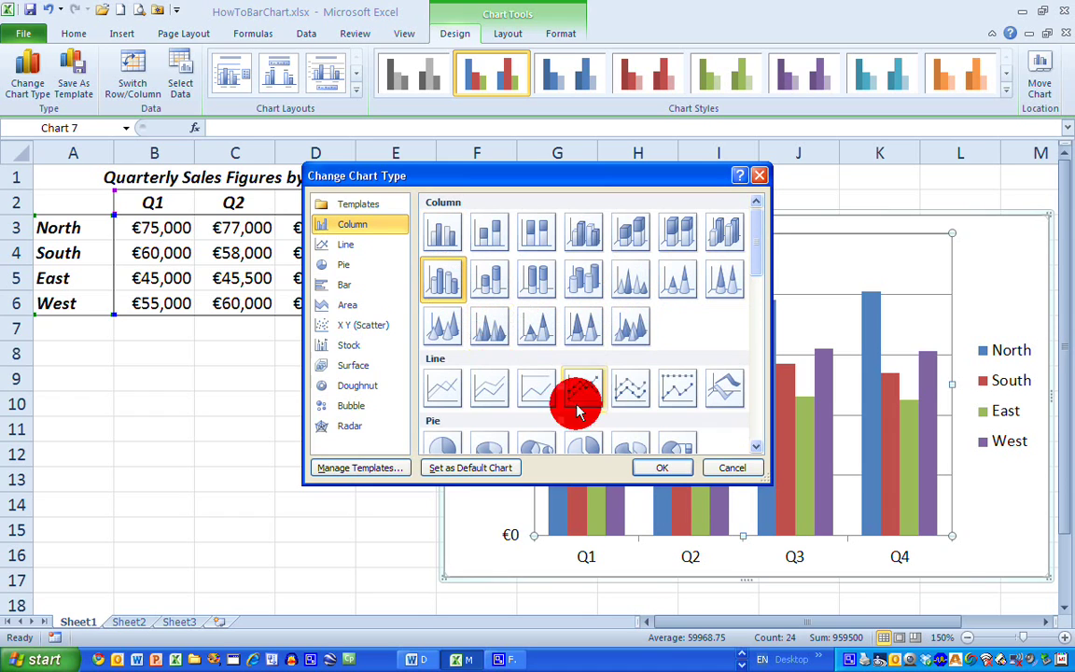
pyautogui.click(669, 474)
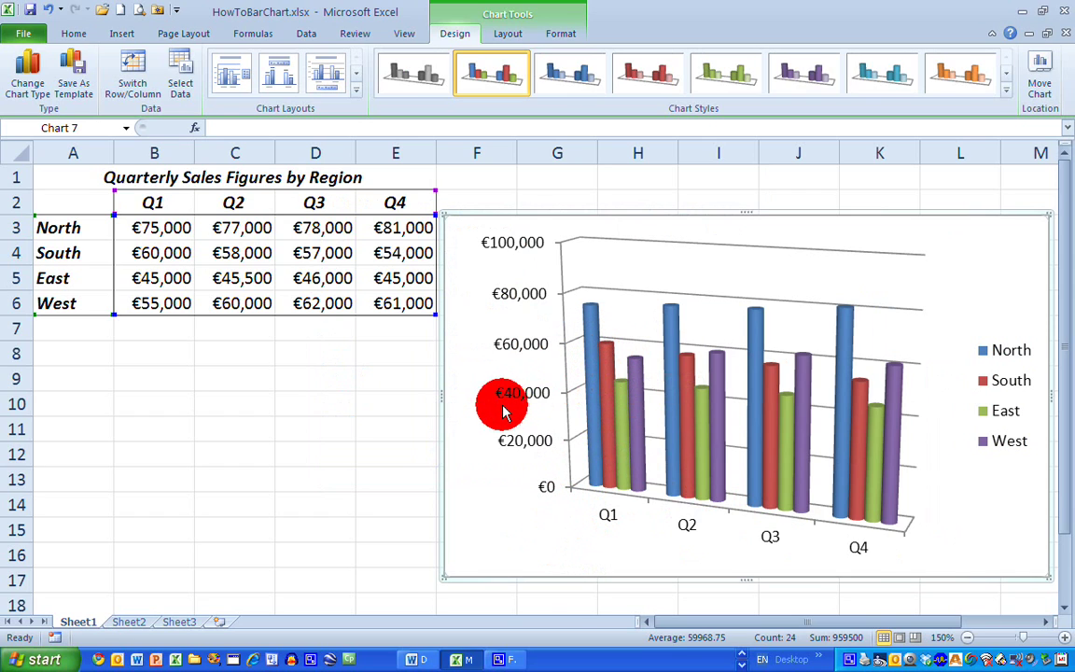
pyautogui.click(594, 356)
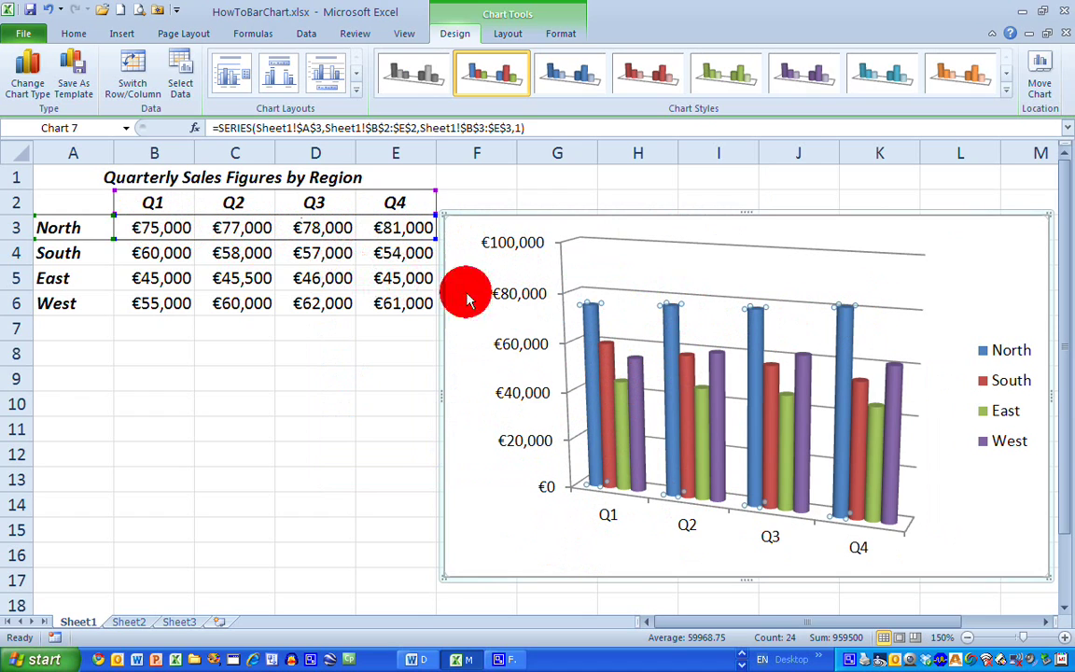
pyautogui.click(608, 361)
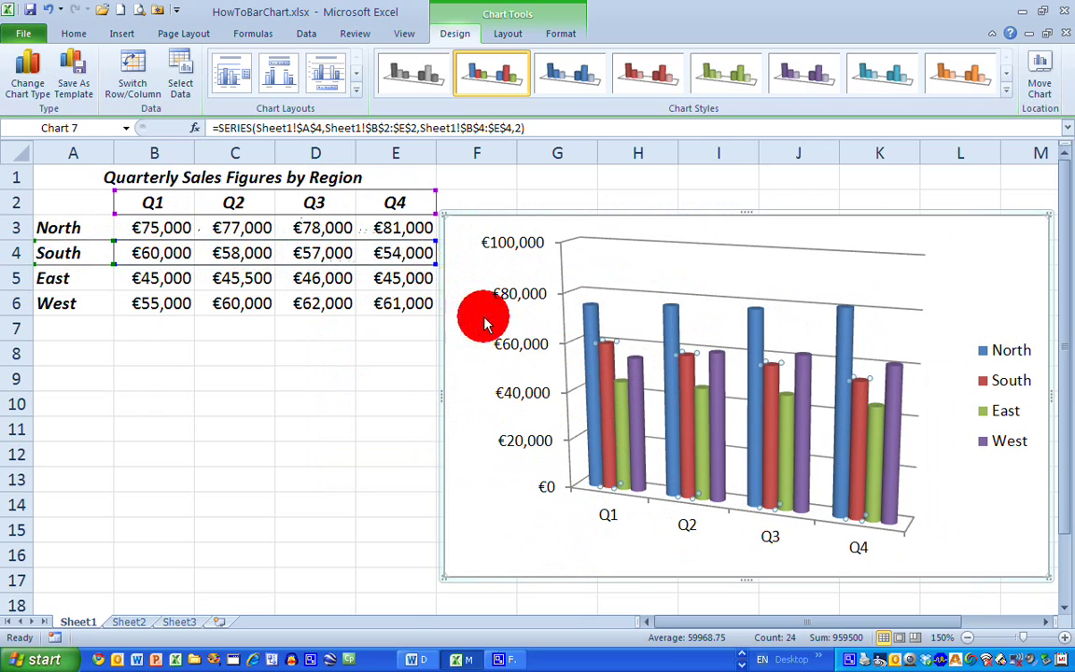
pyautogui.click(619, 408)
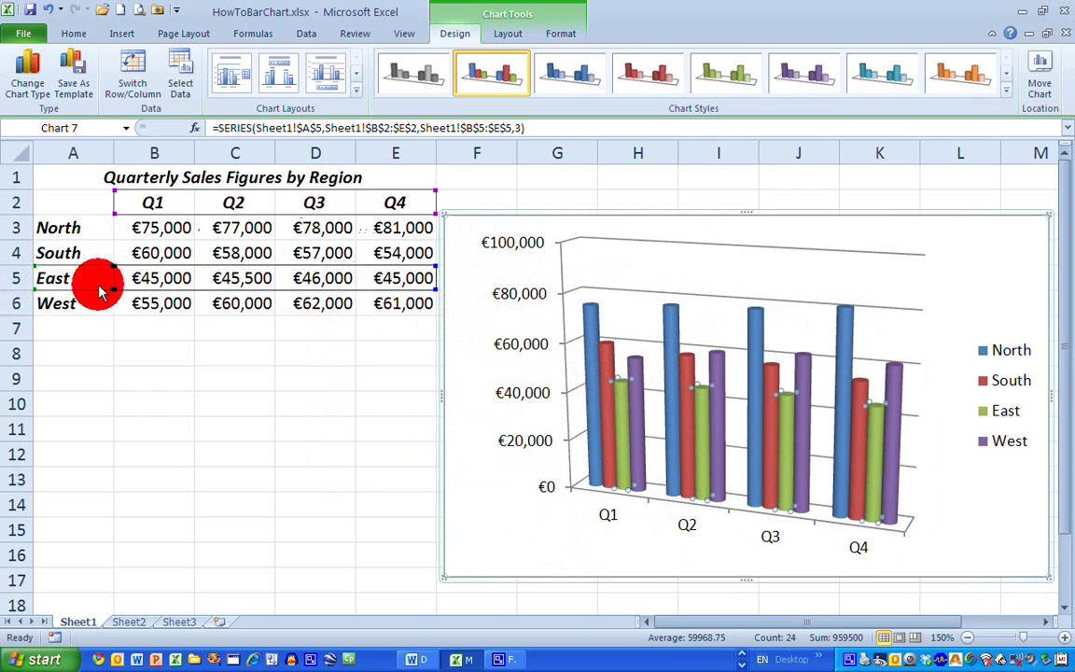
pyautogui.click(635, 408)
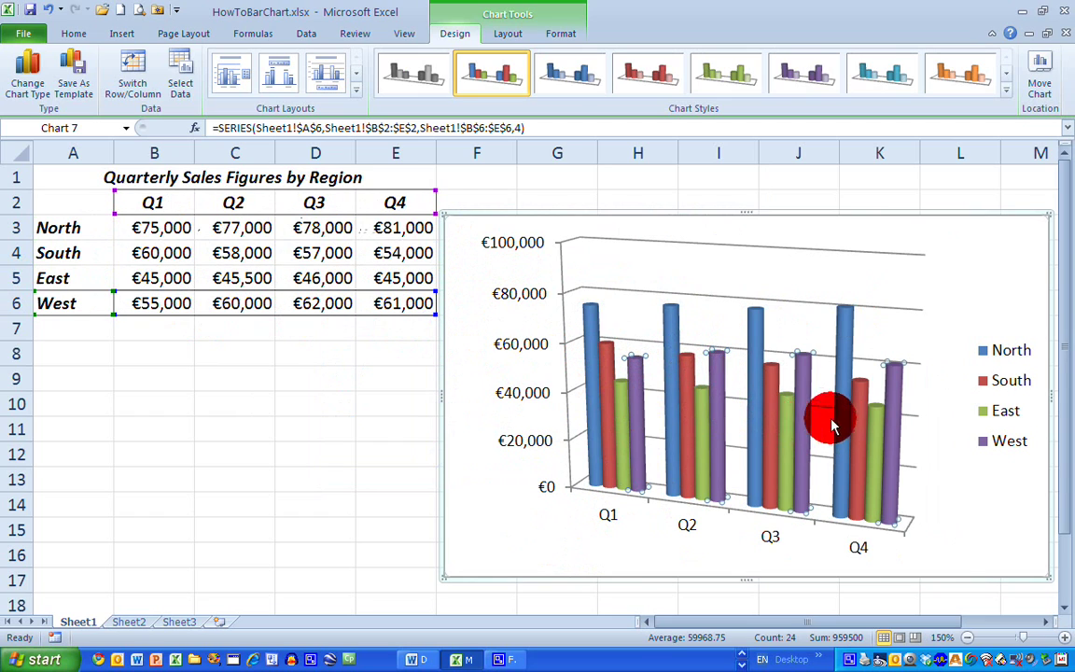
pyautogui.moveTo(852, 434)
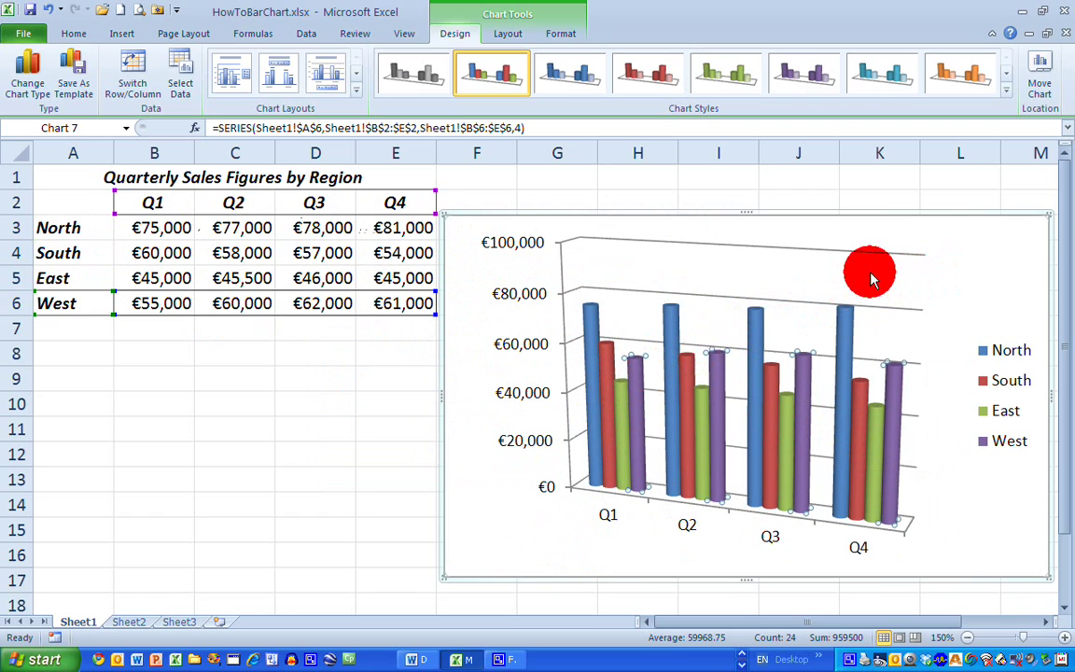
pyautogui.click(834, 266)
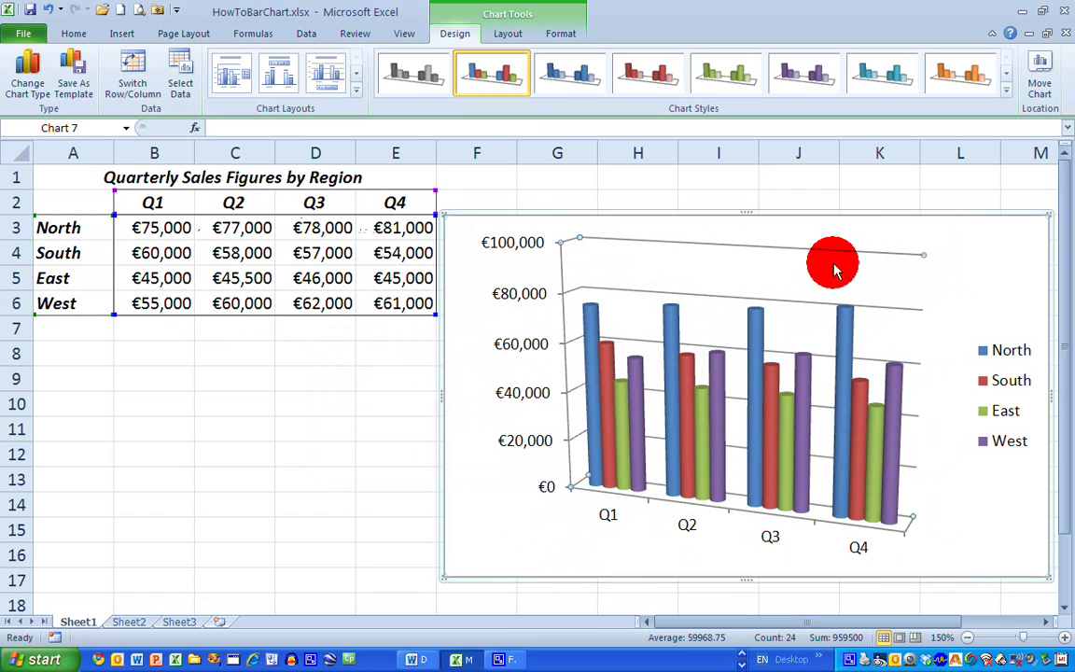
# Switch the cylinder chart to the 3-D Clustered Column chart type
pyautogui.rightClick(769, 268)
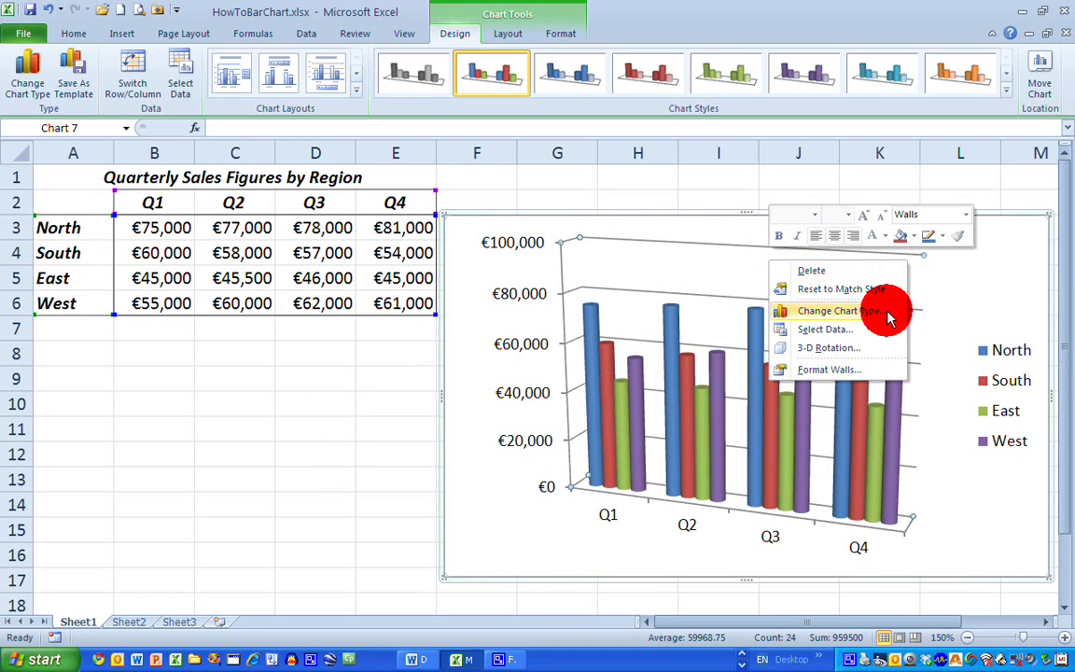
pyautogui.click(840, 311)
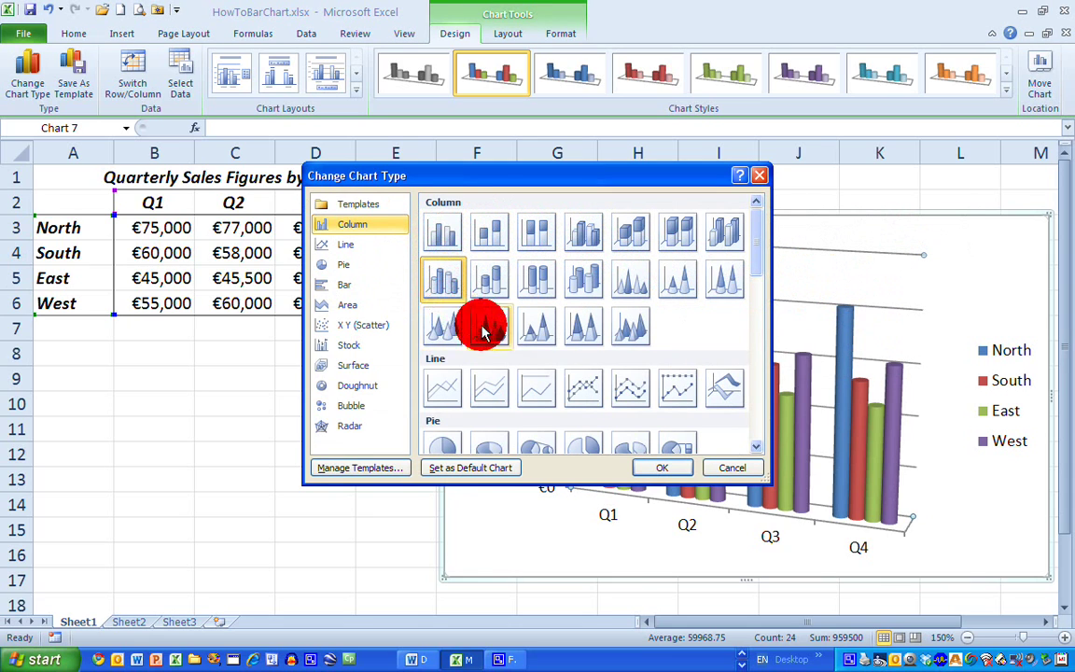
pyautogui.click(586, 235)
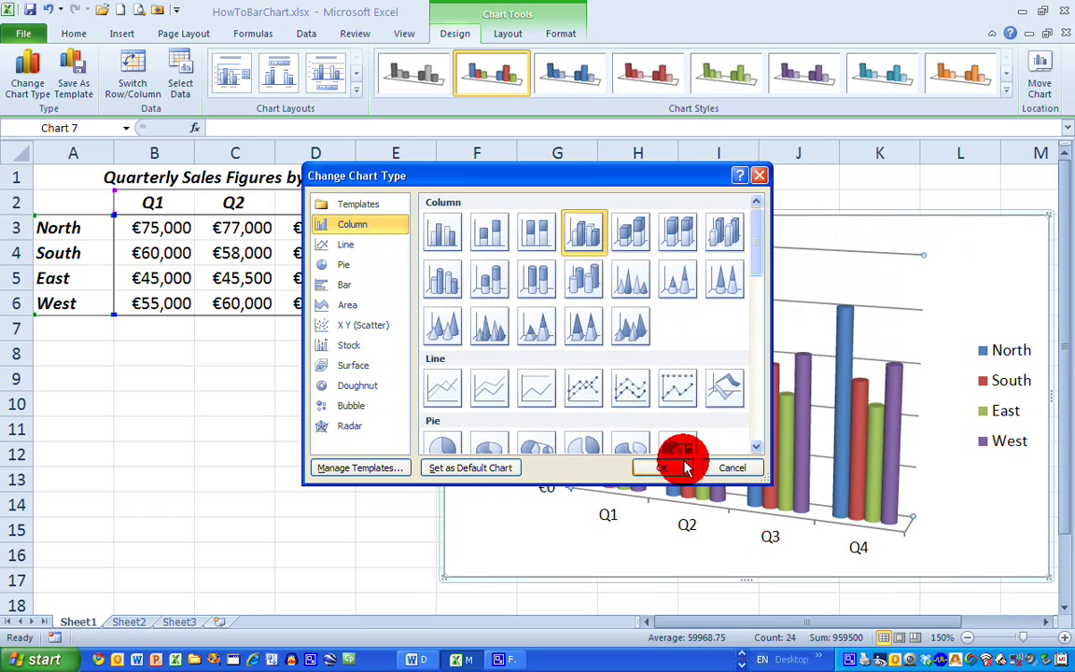
pyautogui.click(680, 474)
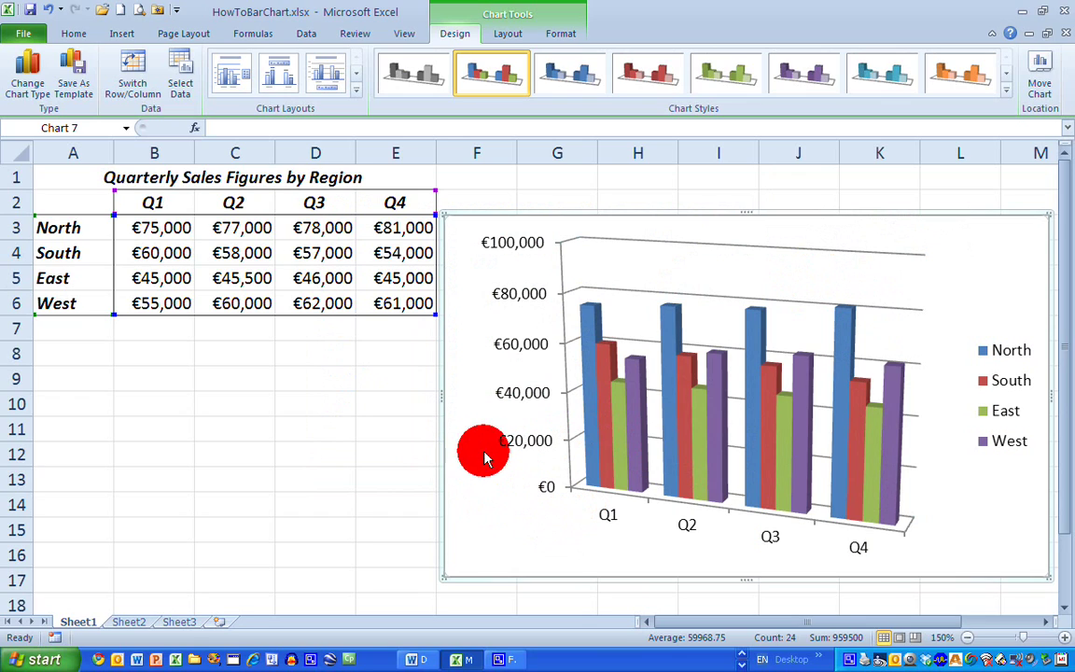
# Edit cell B3 from 75000 to 70000 for North's Q1 sales
pyautogui.click(160, 235)
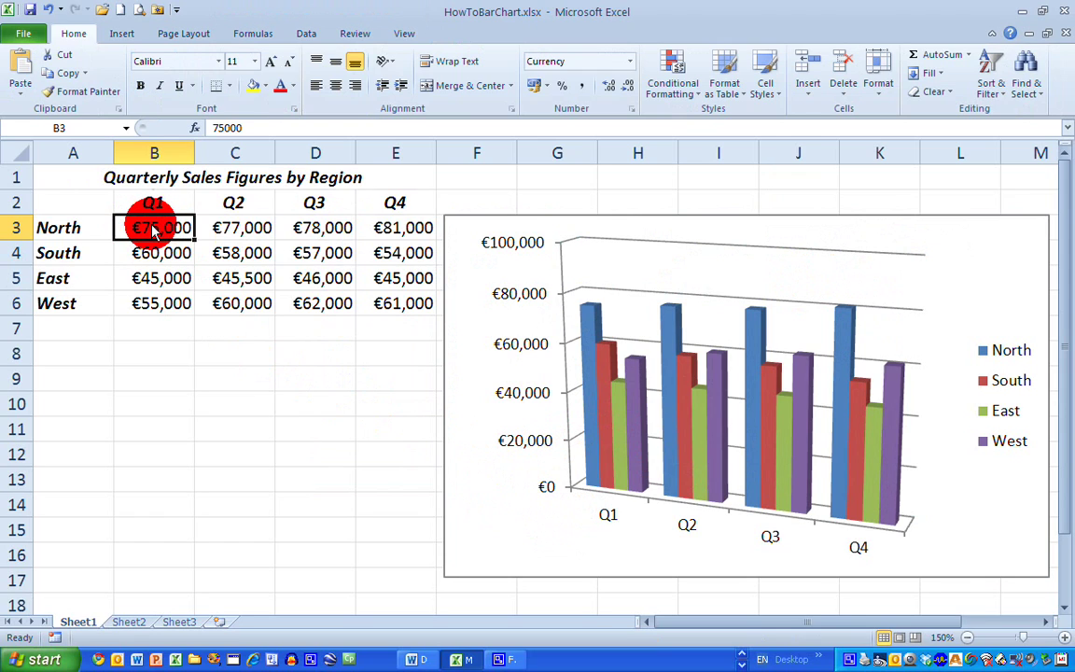
pyautogui.doubleClick(167, 235)
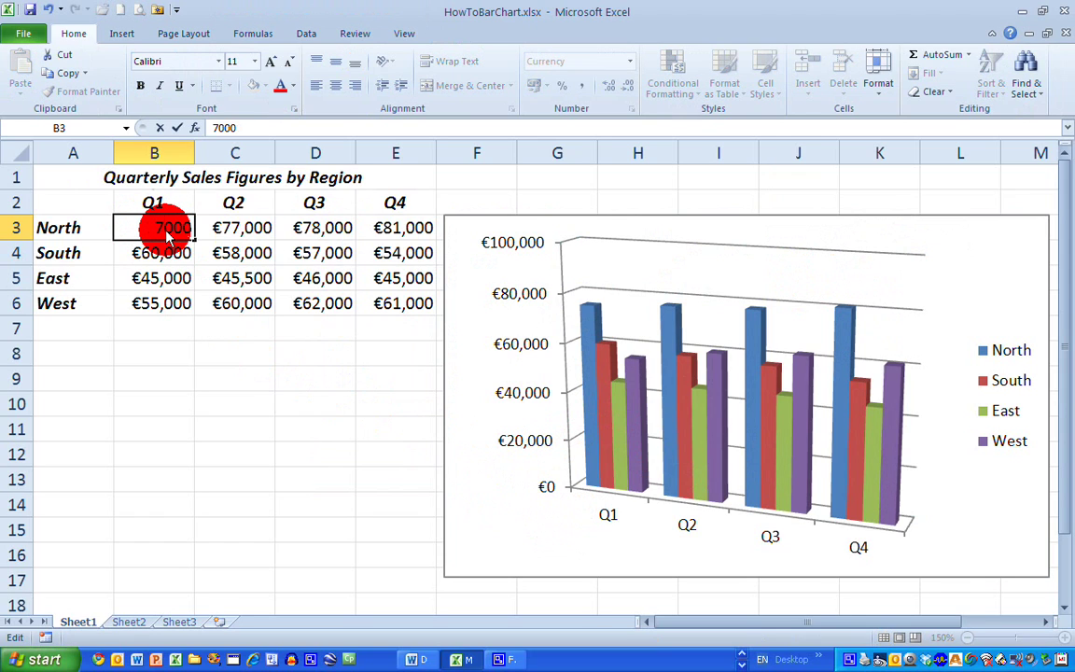
pyautogui.press('Return')
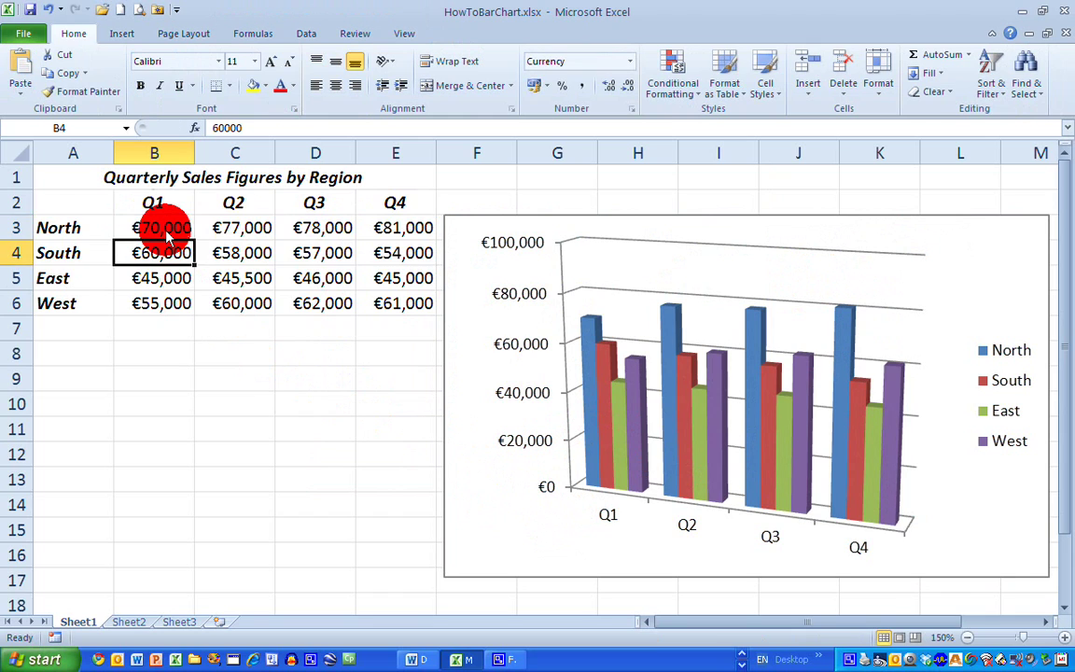